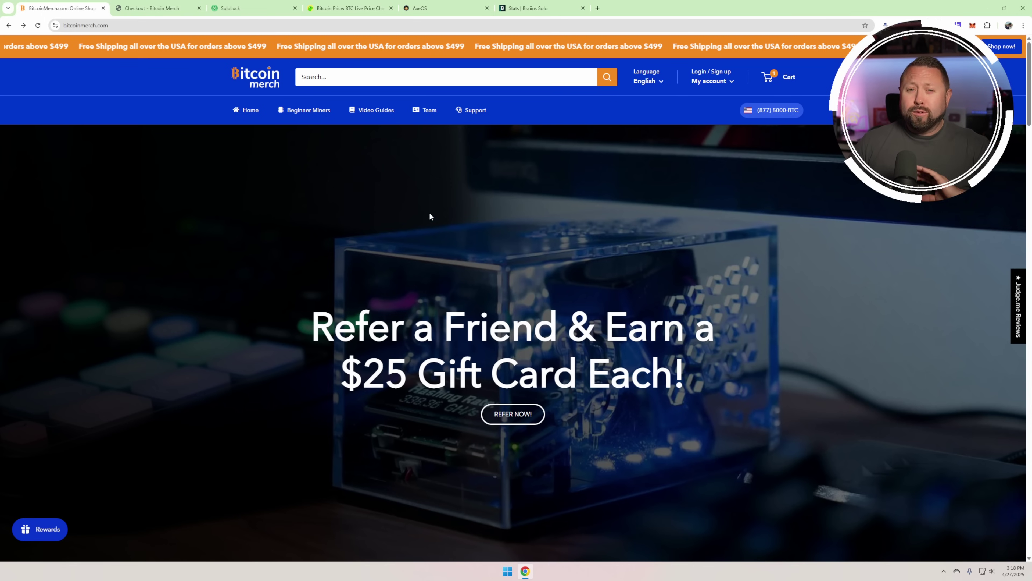
From Beginner Miners, open the 7x NerdMiner 2 USB Solo Miner COMBO product page ($199.99)
click(308, 111)
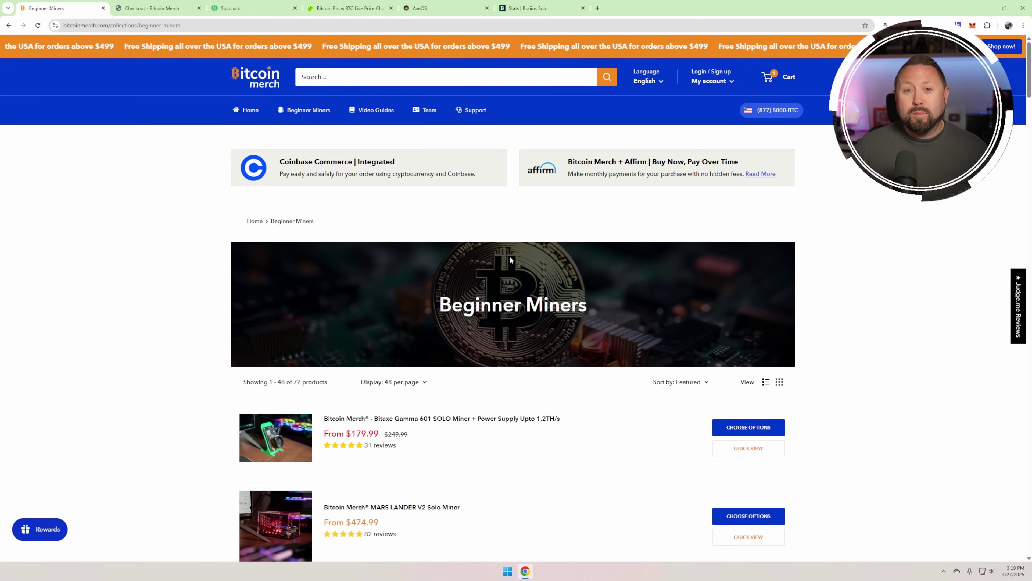
scroll(530, 275, down, 6)
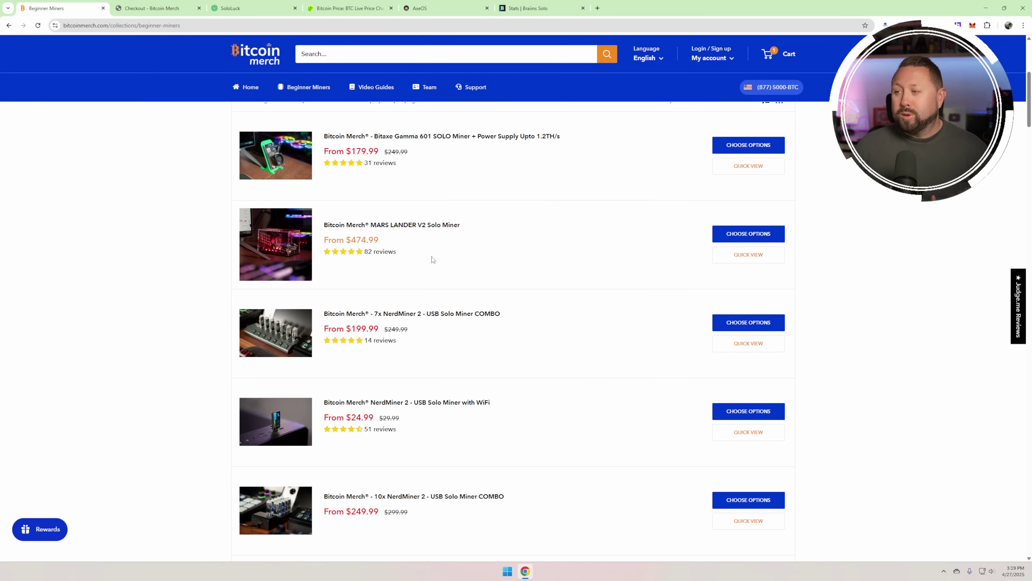
scroll(428, 259, down, 2)
click(352, 237)
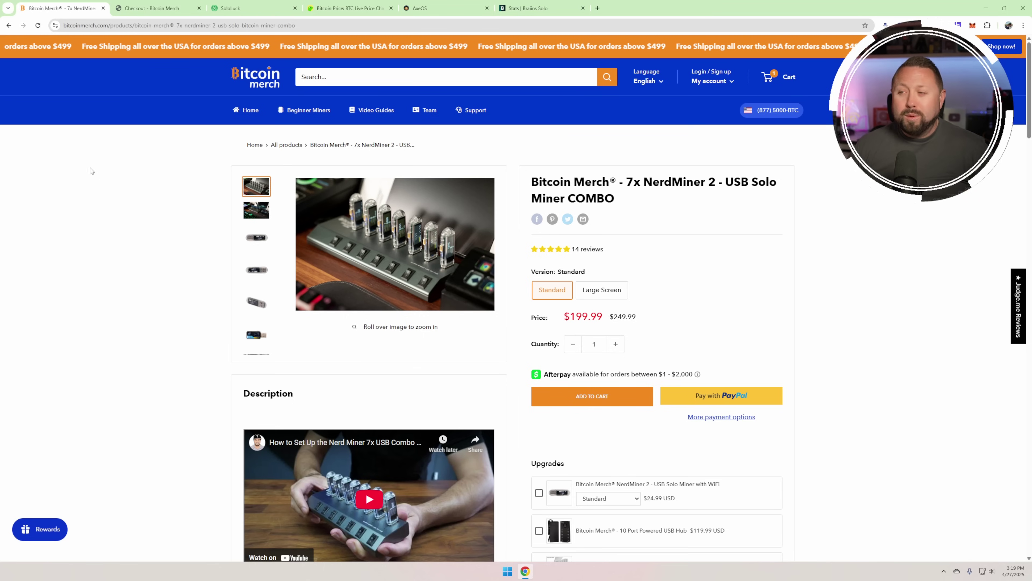
Go back to the Beginner Miners list, browse it, and open the Bitaxe Gamma 601 product
click(11, 28)
scroll(348, 281, down, 2)
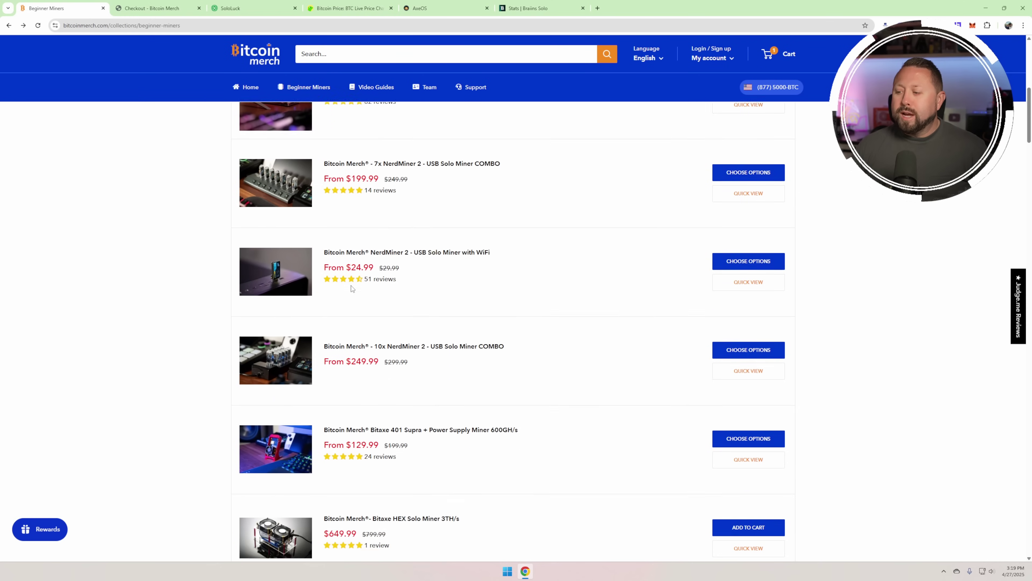
scroll(351, 288, down, 1)
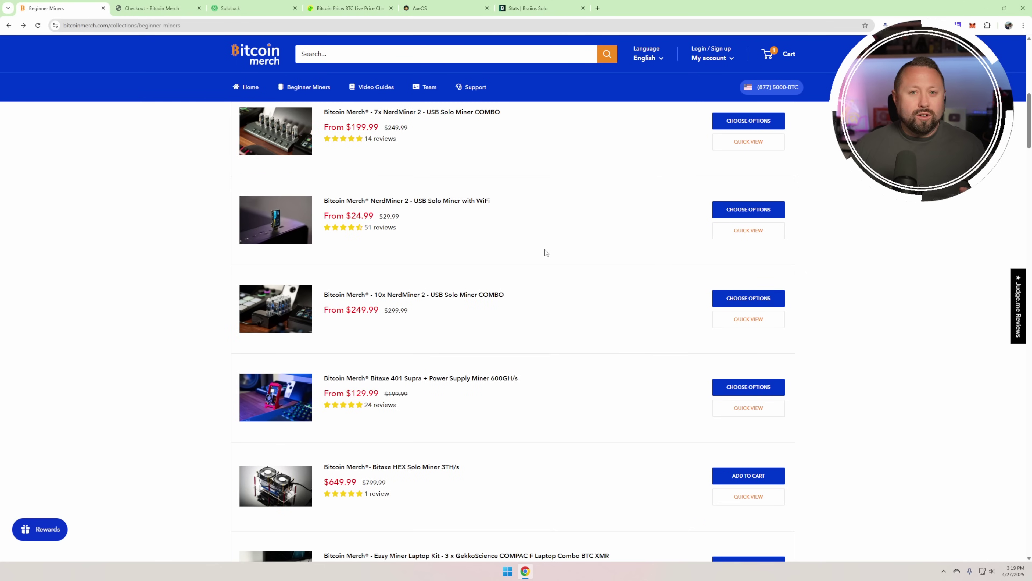
scroll(546, 252, down, 2)
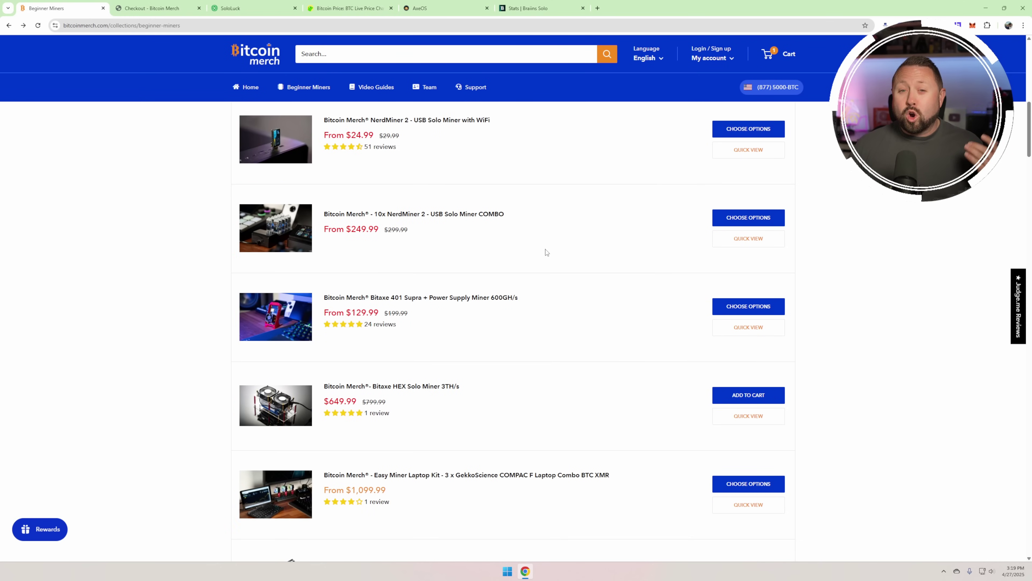
scroll(547, 250, down, 2)
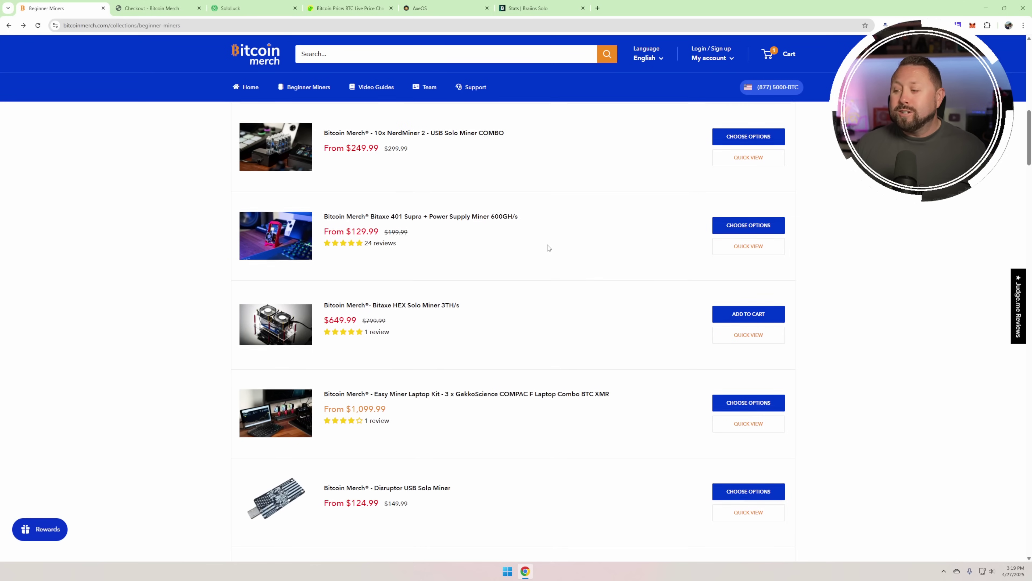
scroll(548, 249, down, 1)
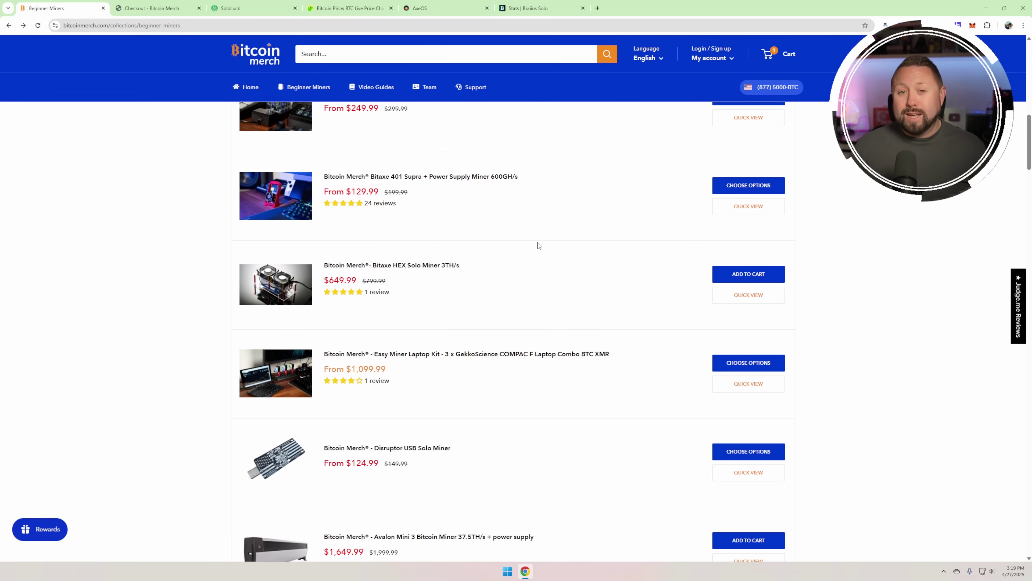
scroll(528, 246, up, 13)
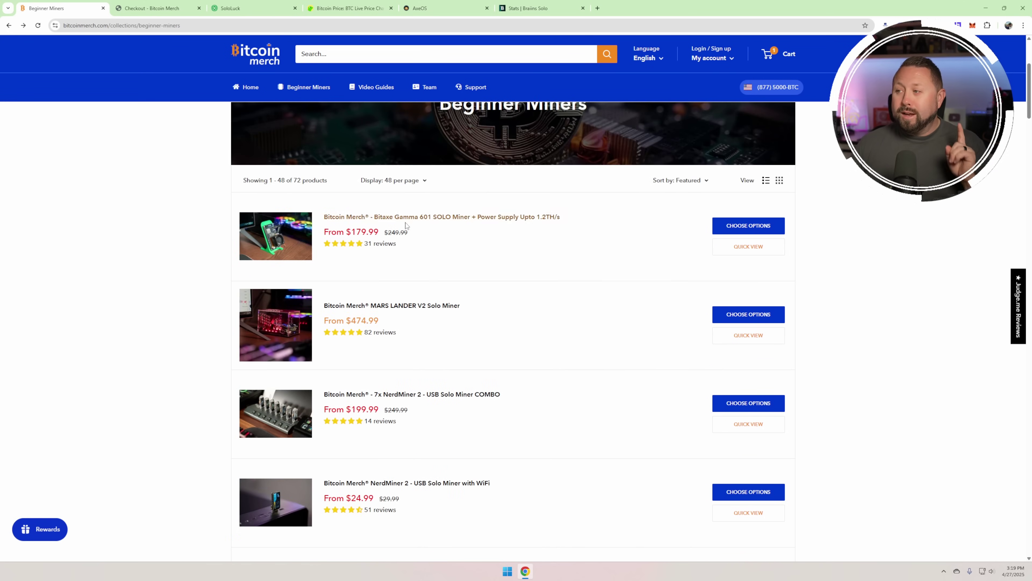
click(407, 218)
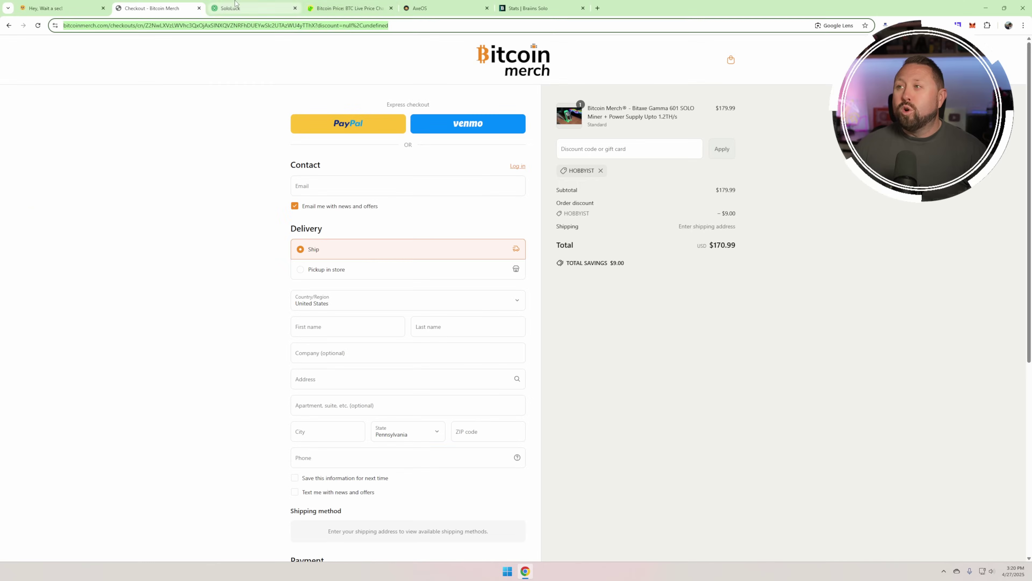
Switch to the SoloLuck solo mining calculator, showing a 297,530 USD winning value
click(235, 5)
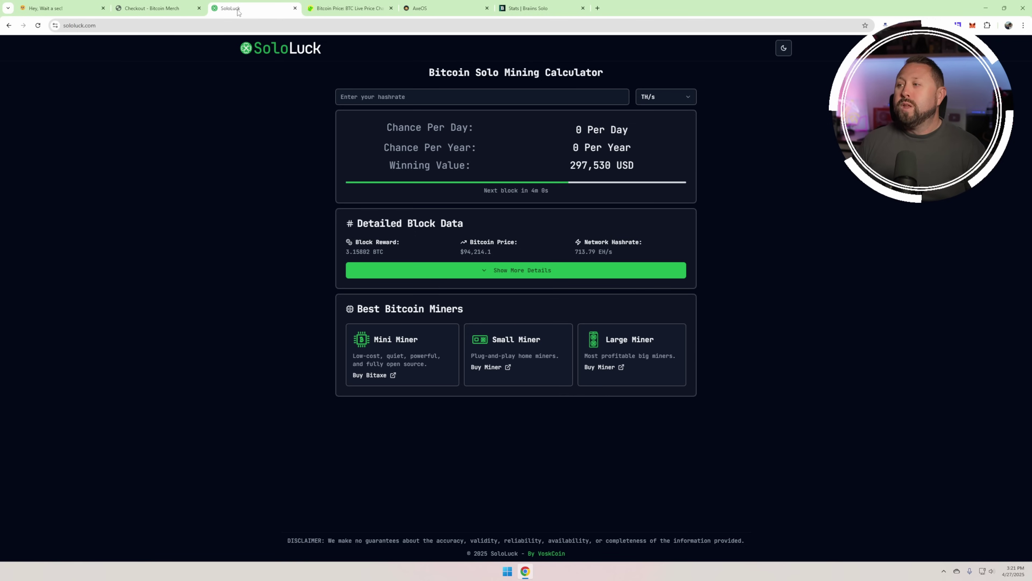
Enter a 1.2 TH/s hashrate, giving 1 in 5,040,890 daily and 1 in 13,811 yearly odds
click(366, 96)
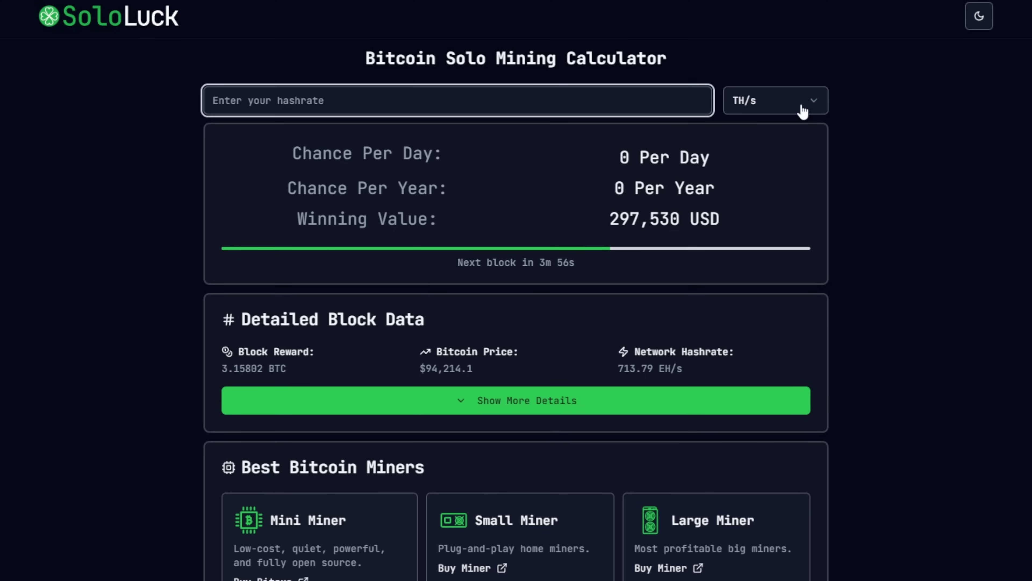
click(779, 103)
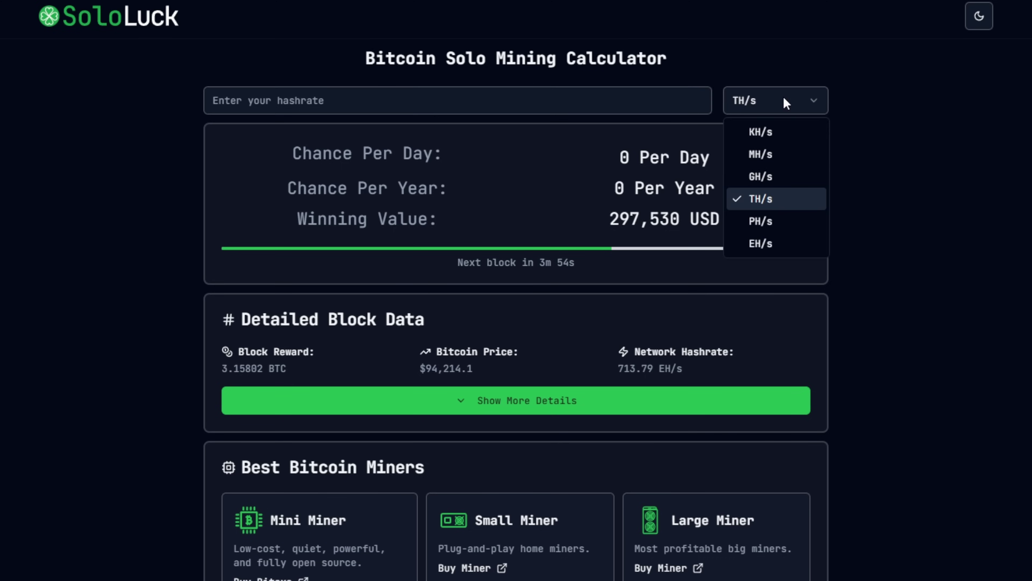
click(772, 199)
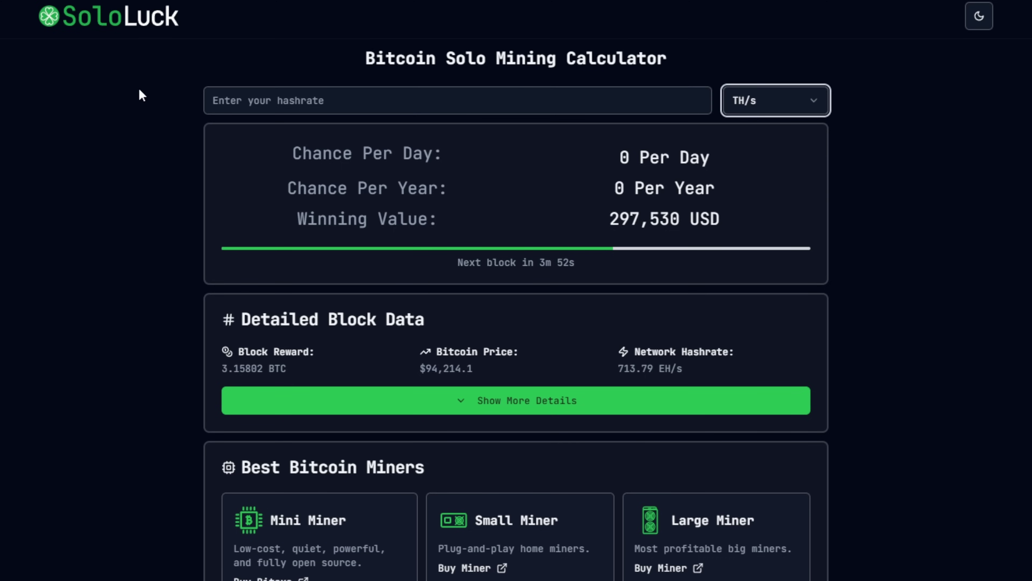
click(267, 106)
text(1.2)
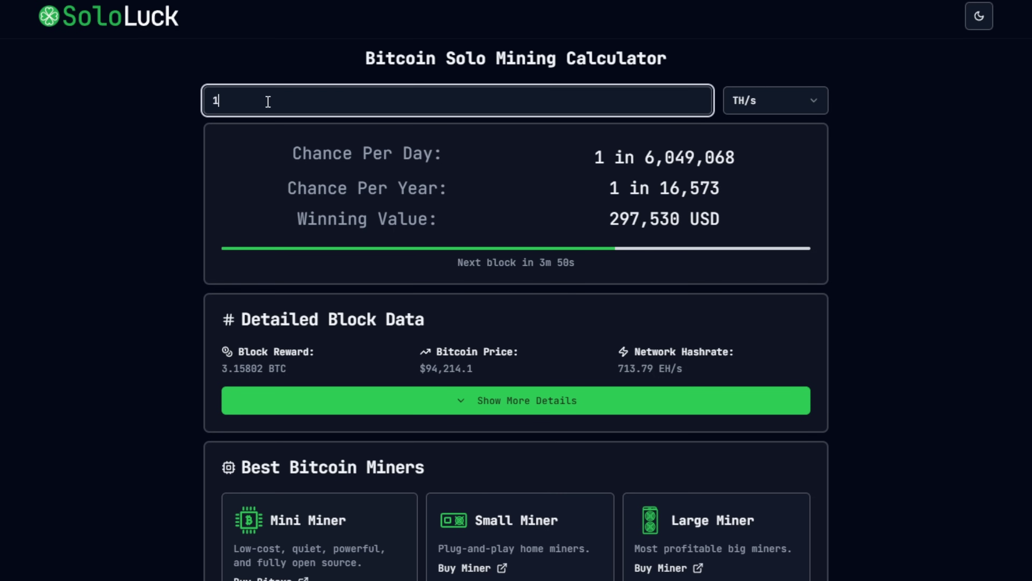
click(78, 208)
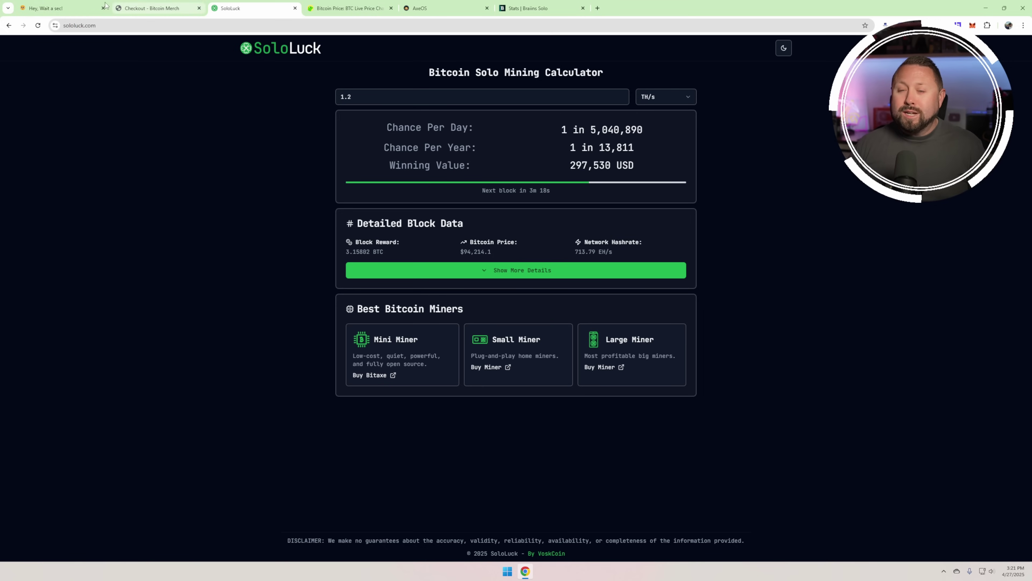
click(83, 4)
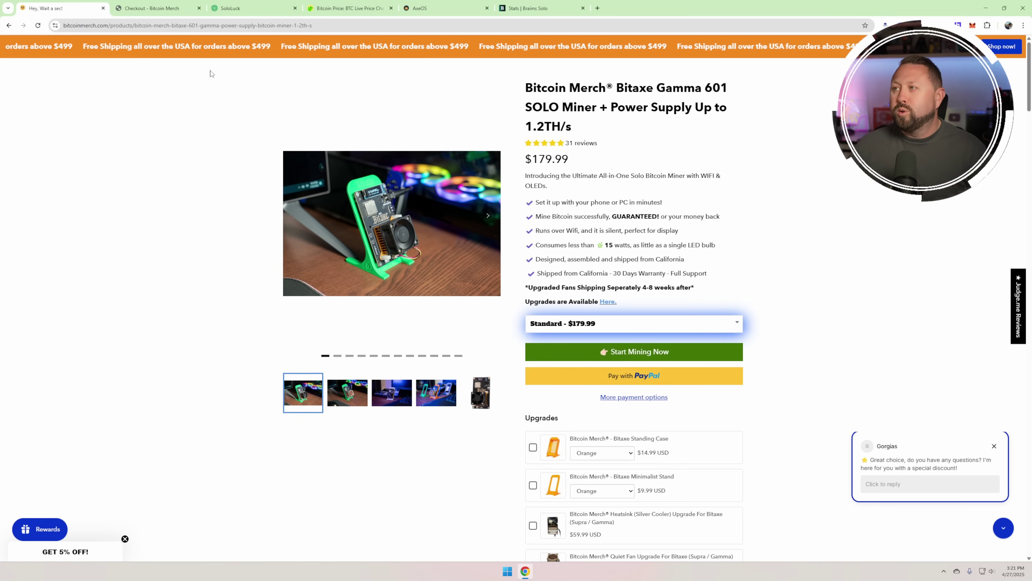
click(251, 3)
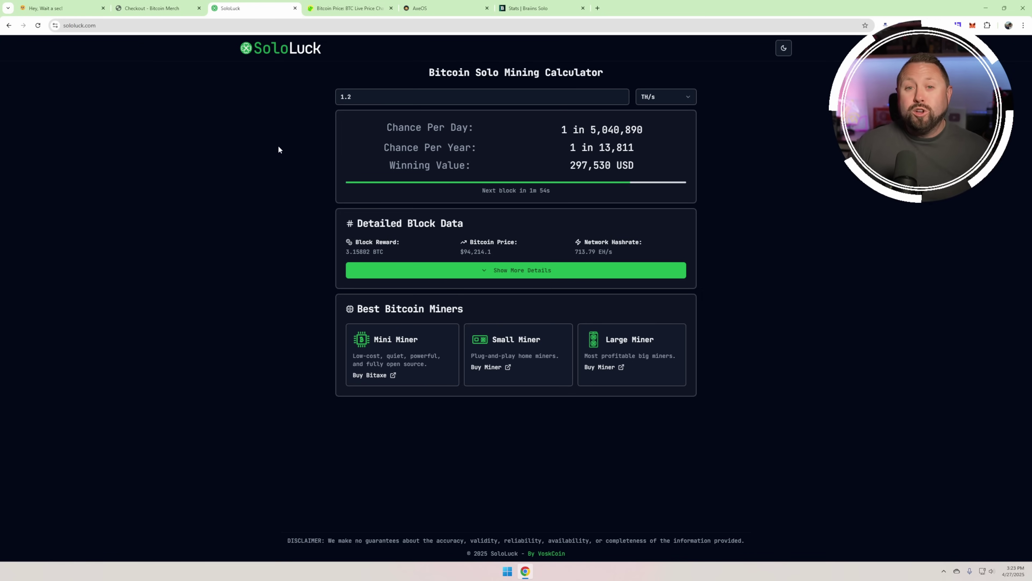
Reload the AxeOS dashboard to show fresh stats: 1.07 TH/s, 89 shares, 19.4 W
click(439, 8)
click(41, 26)
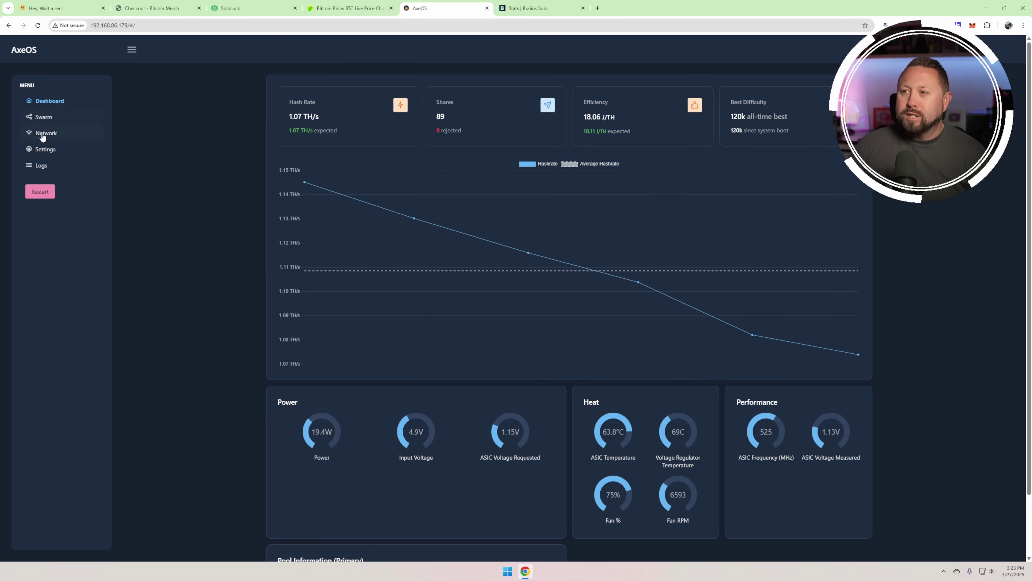
Show the AxeOS Settings page with pool solo.stratum.braiins.com on port 3333
click(47, 151)
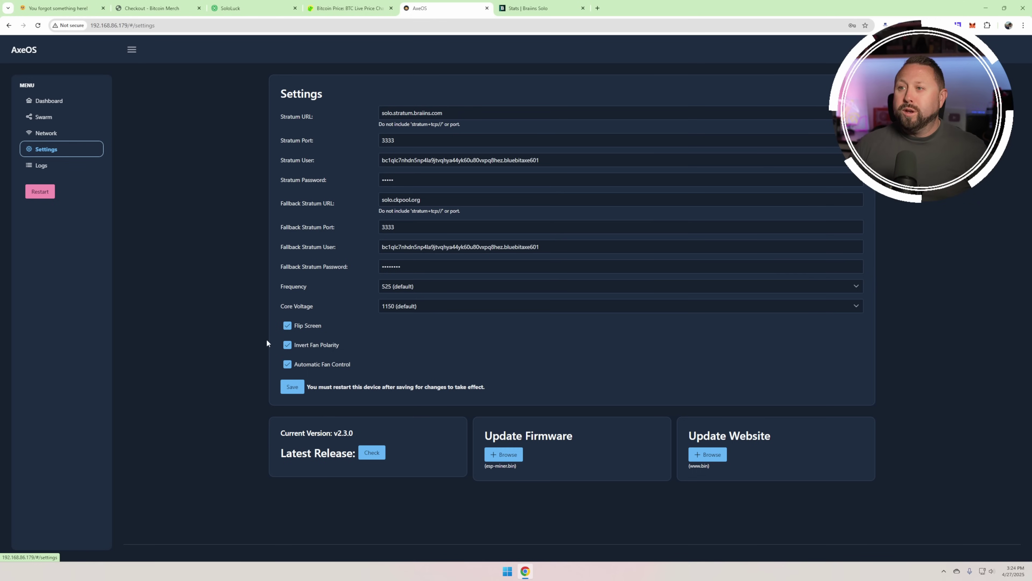
On the Braiins Solo stats page, copy and select the first stratum pool address
click(532, 5)
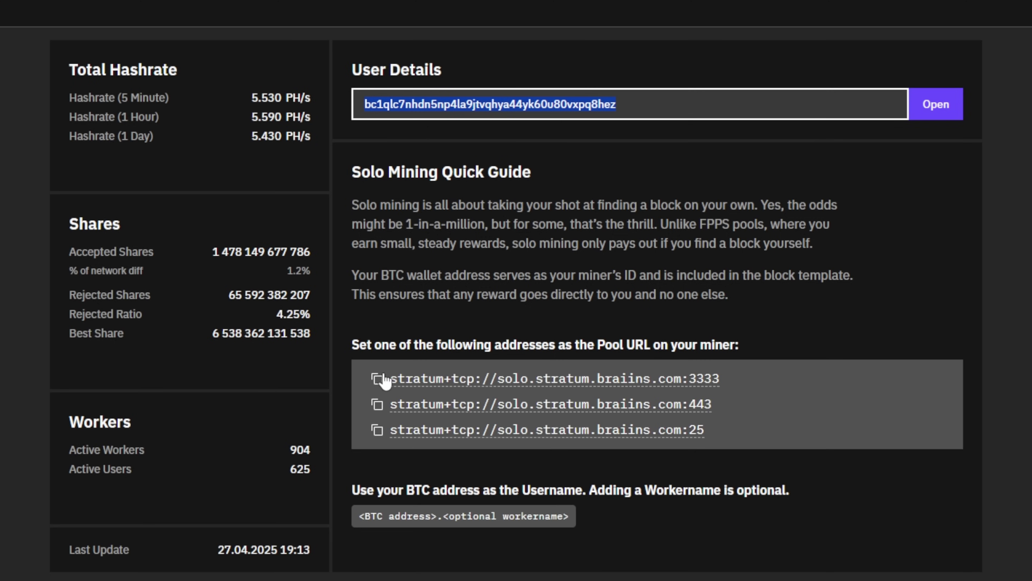
click(377, 379)
drag(747, 384, 390, 379)
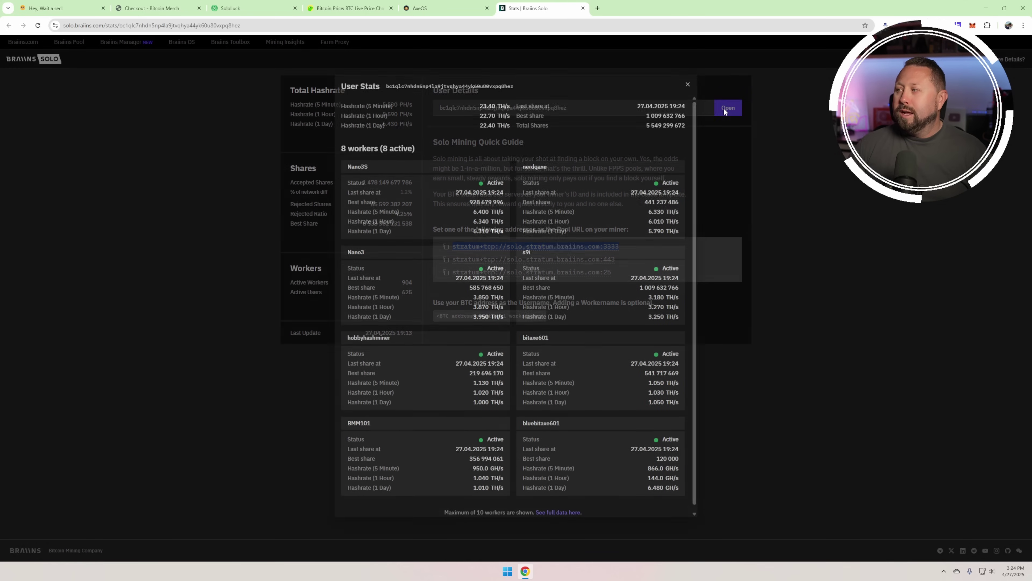
Open the wallet's worker stats and scroll to the bluebitaxe601 worker within the 23.40 TH/s total
click(723, 108)
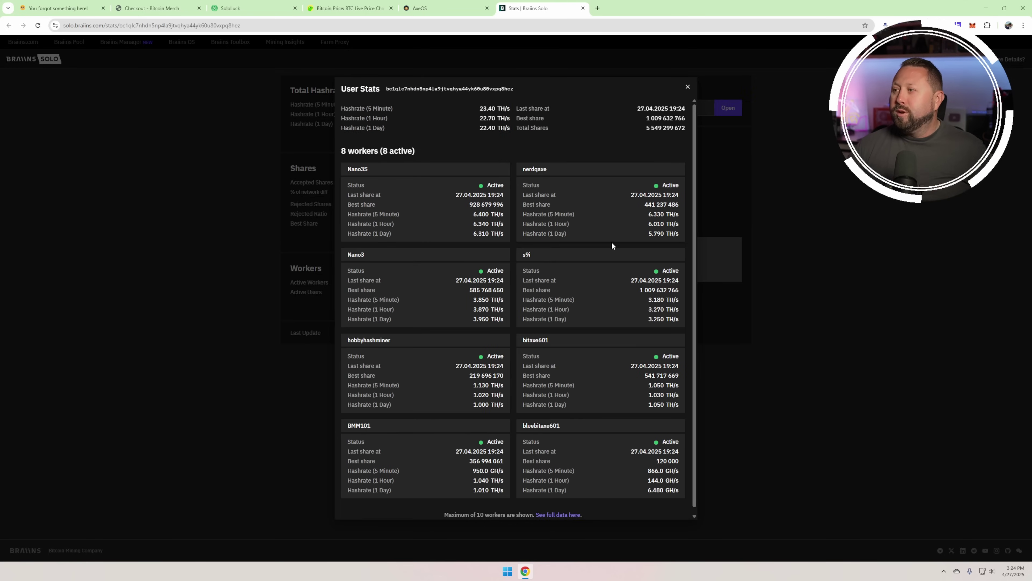
scroll(600, 265, down, 1)
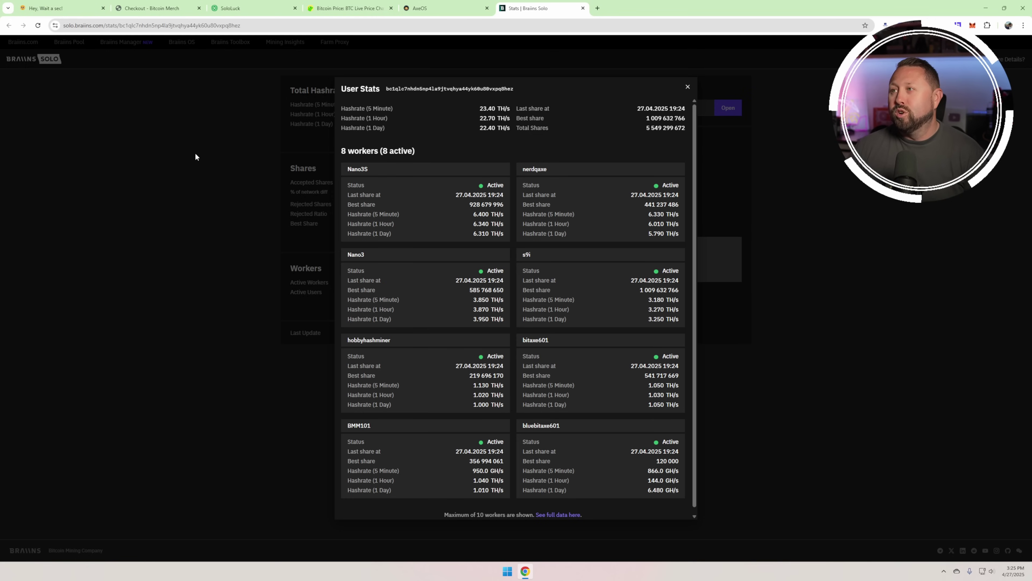
Replace the 1.2 hashrate with 23.40 TH/s, giving 1 in 258,507 daily odds
key(ctrl+3)
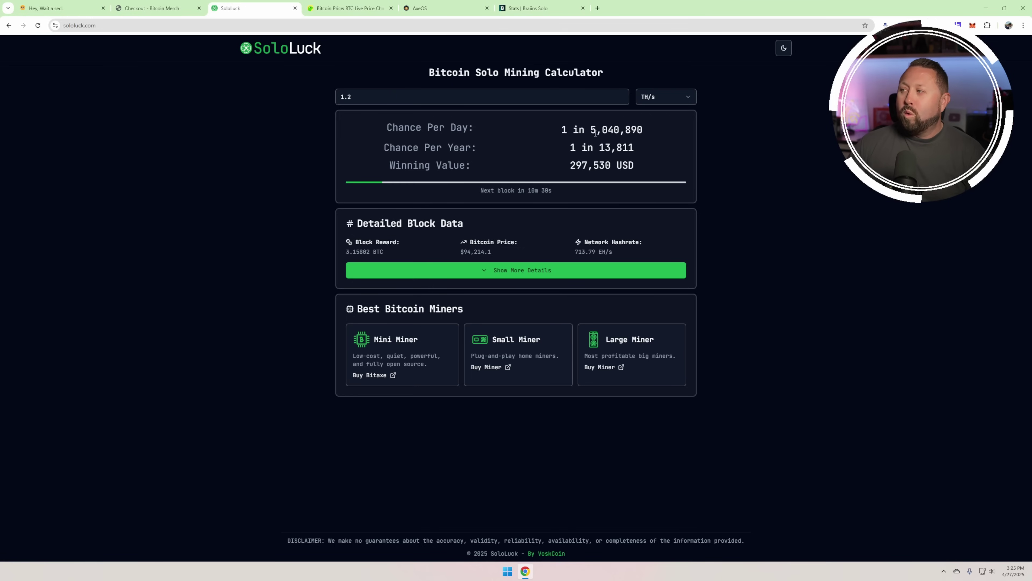
drag(406, 96, 299, 90)
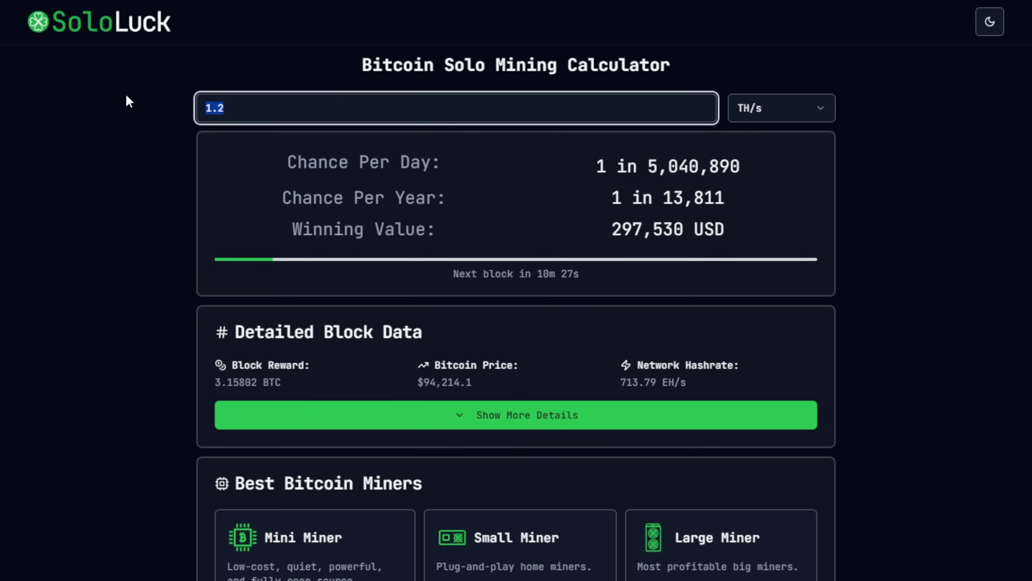
text(23.40)
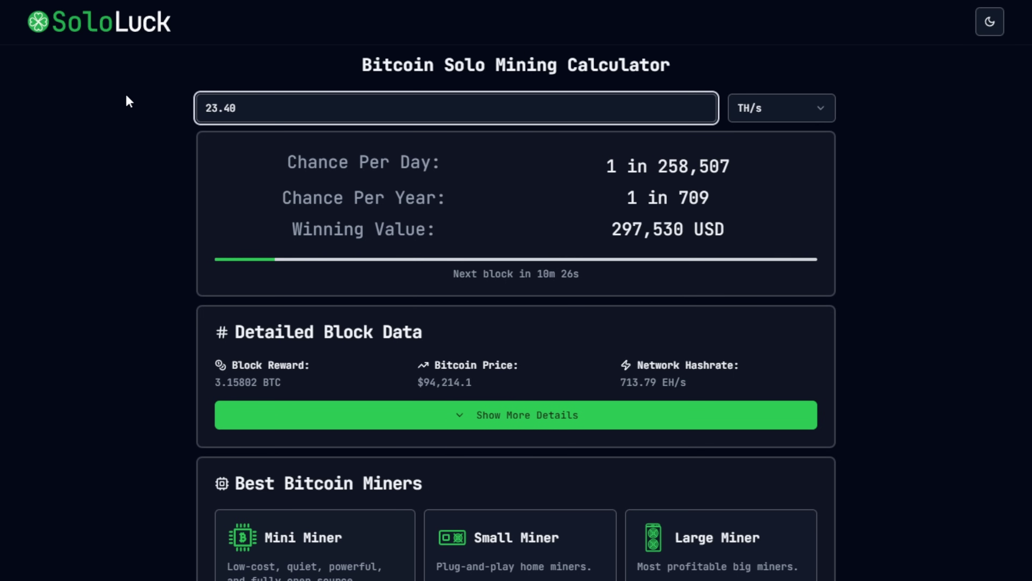